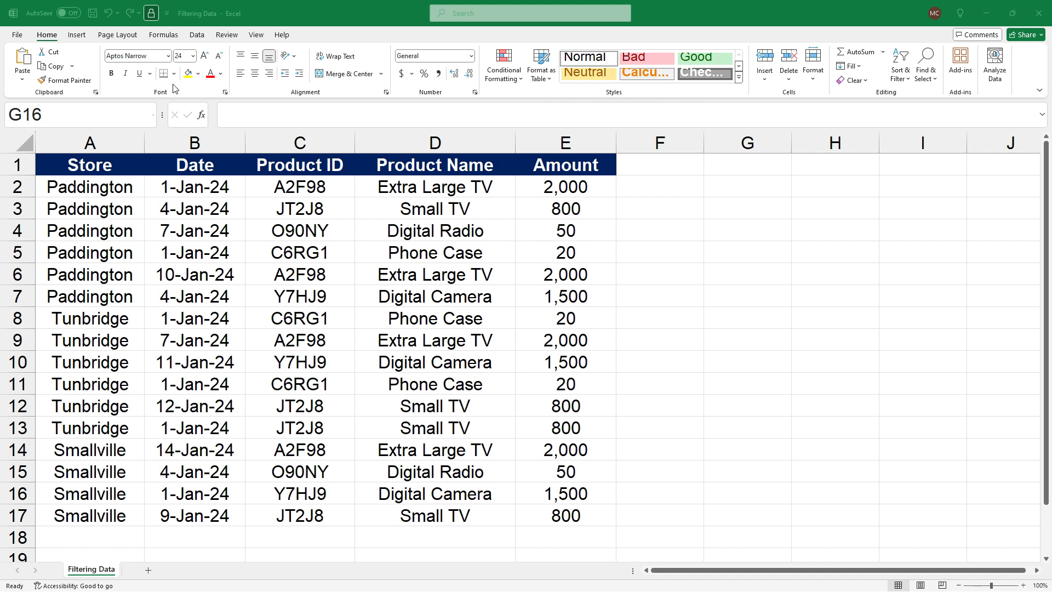
Turn on filtering for the sales table's header row and open the Store column's filter options
left_click(309, 253)
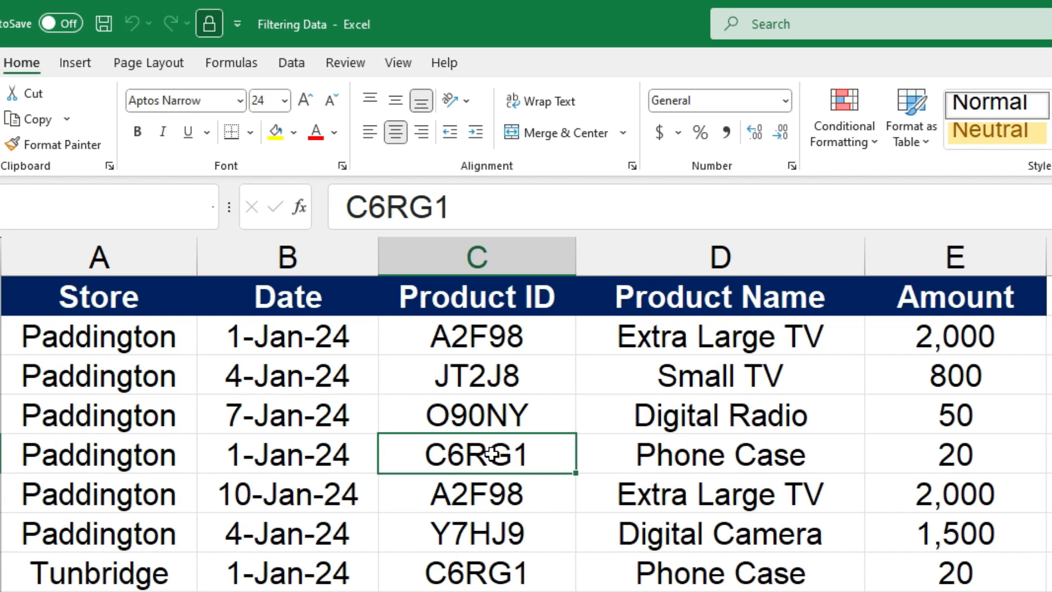
left_click(300, 70)
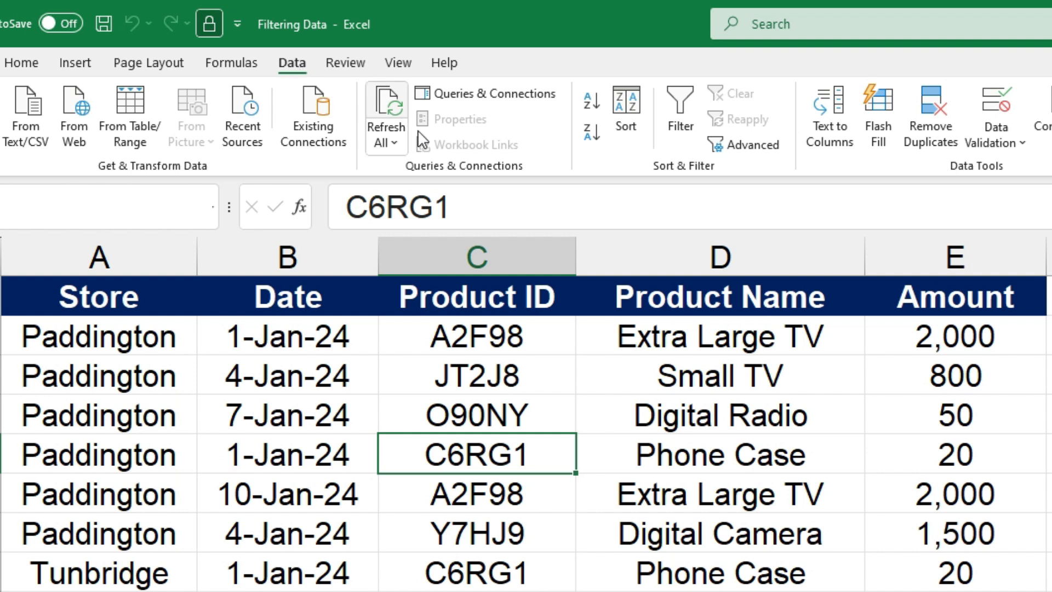
left_click(688, 132)
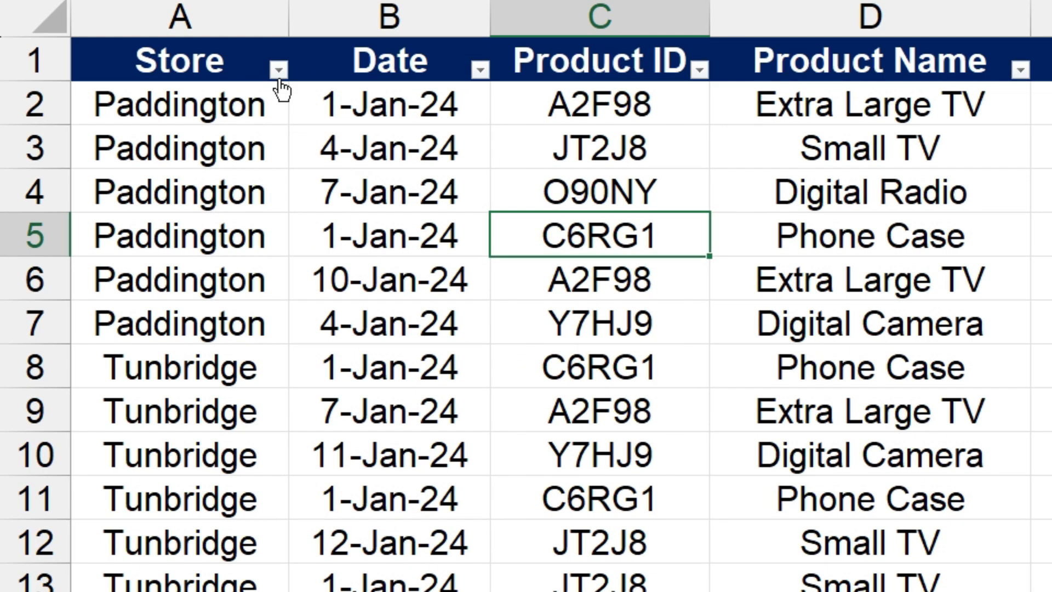
left_click(279, 69)
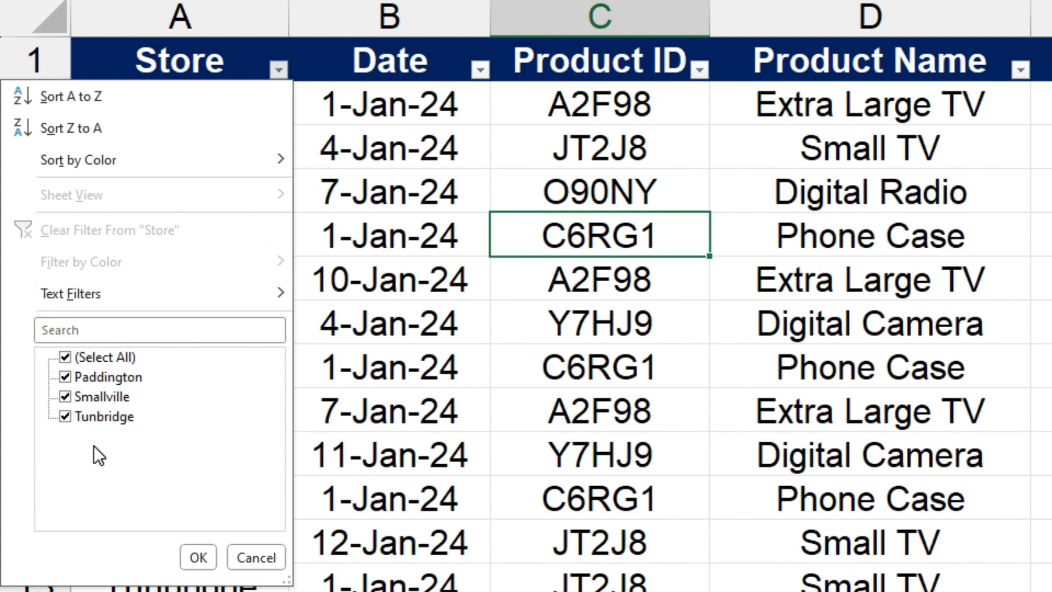
left_click(65, 377)
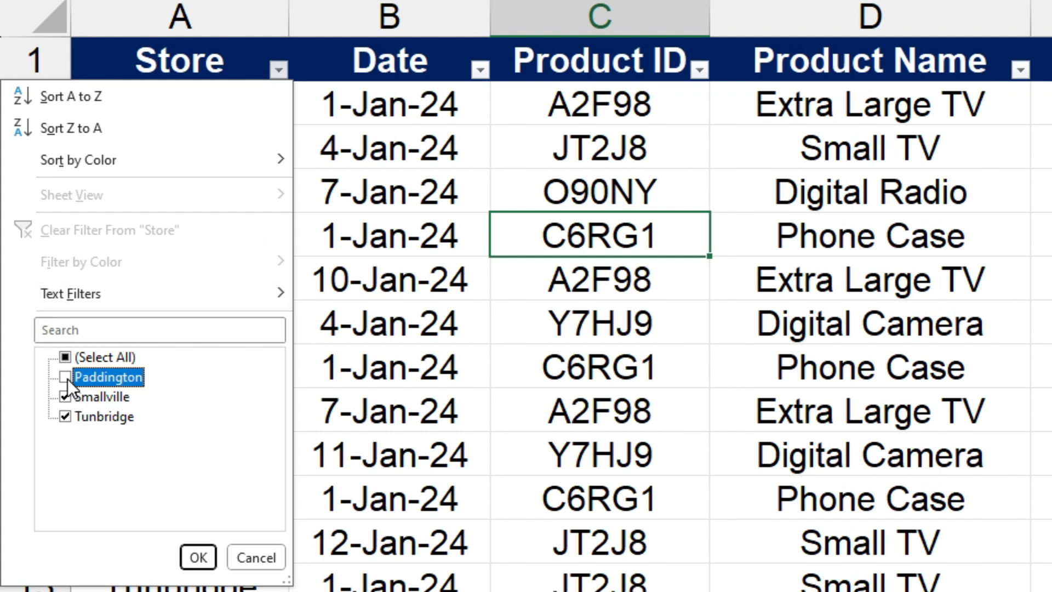
left_click(64, 402)
left_click(64, 402)
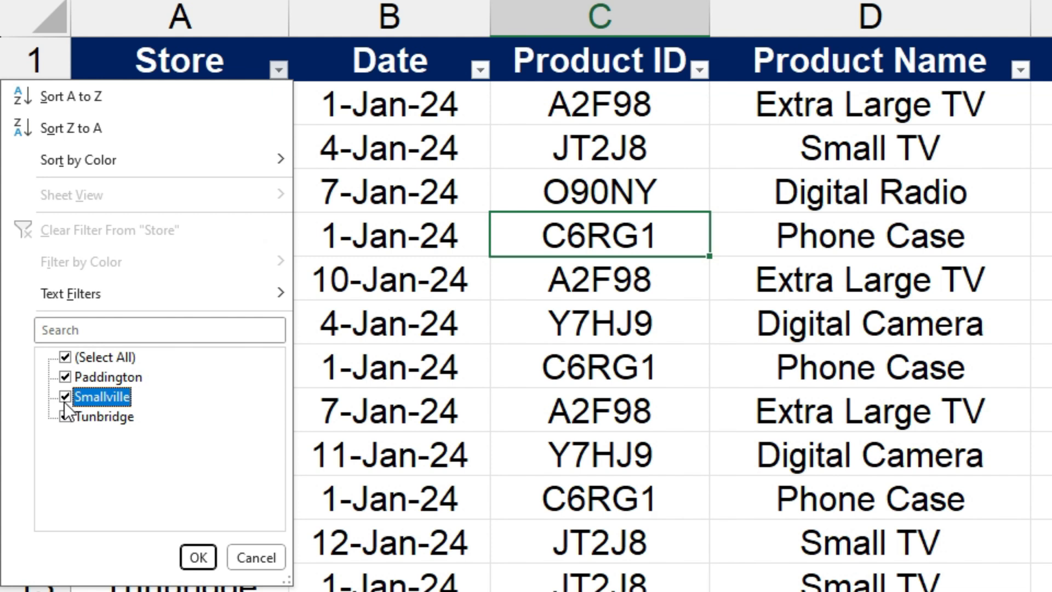
double_click(65, 416)
left_click(64, 416)
left_click(64, 416)
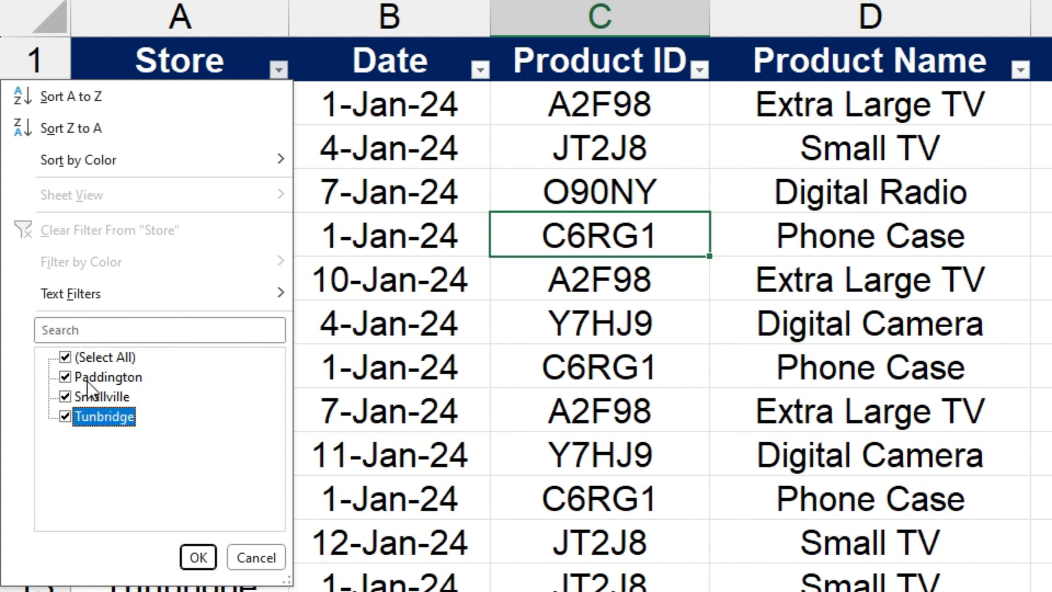
Deselect all stores and filter the Store column to show only Paddington
left_click(65, 357)
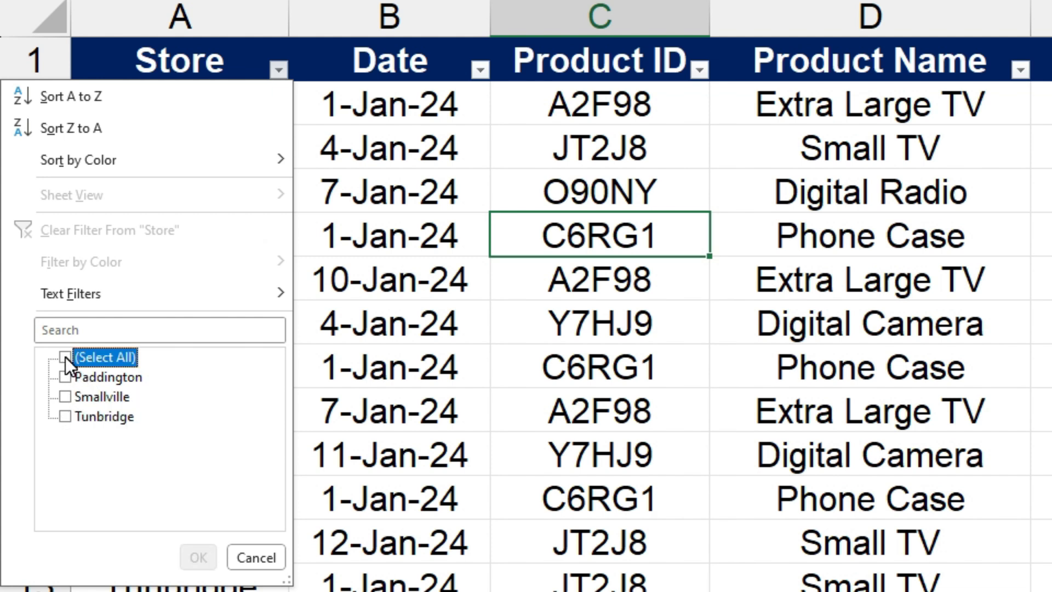
left_click(65, 357)
left_click(65, 357)
left_click(65, 378)
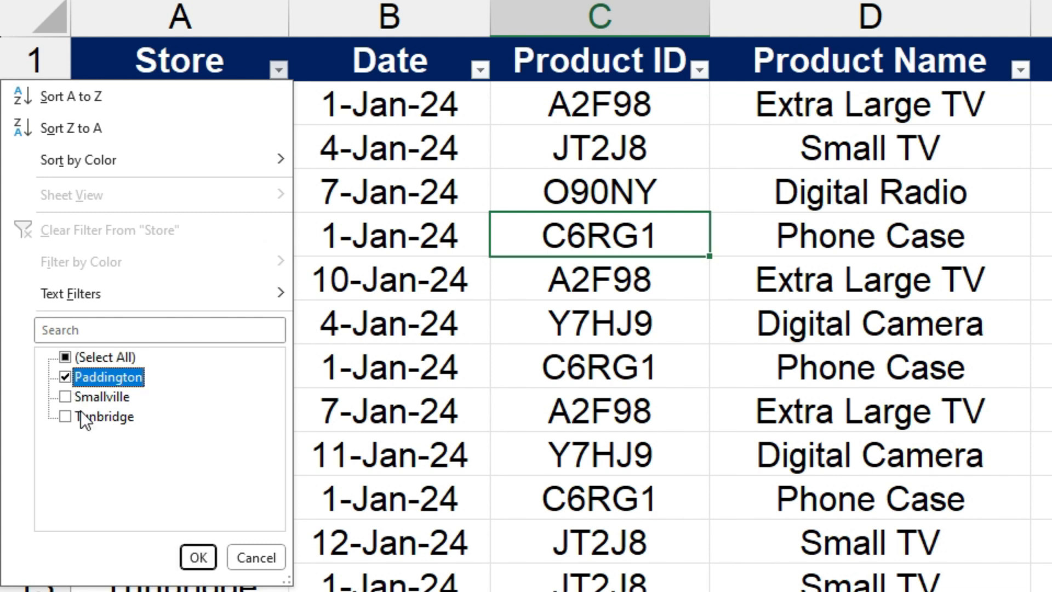
left_click(204, 559)
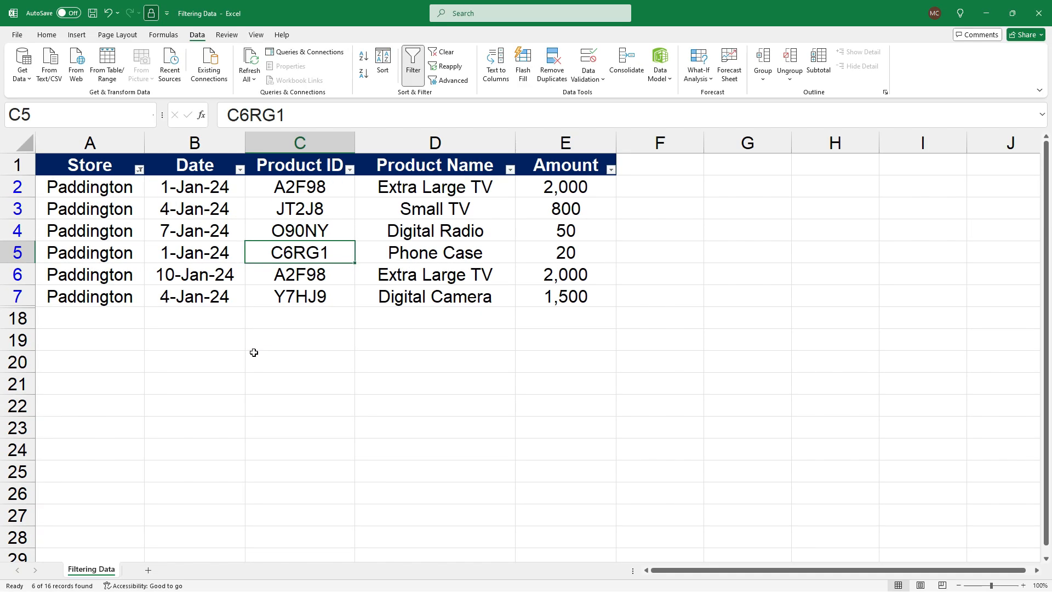
left_click(271, 346)
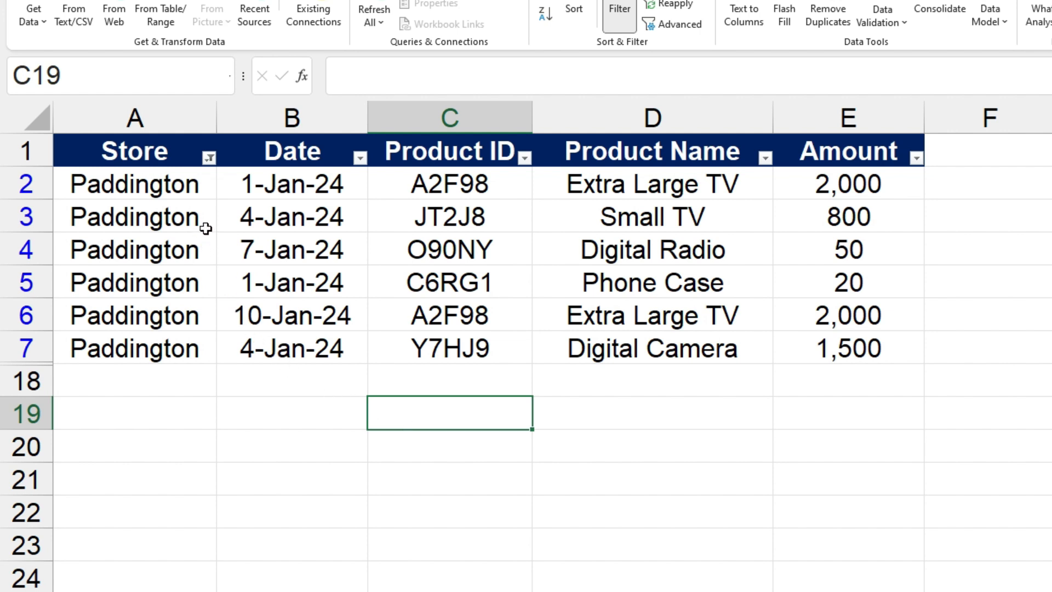
Extend the Store column's filter to include Tunbridge as well as Paddington
mouse_move(211, 164)
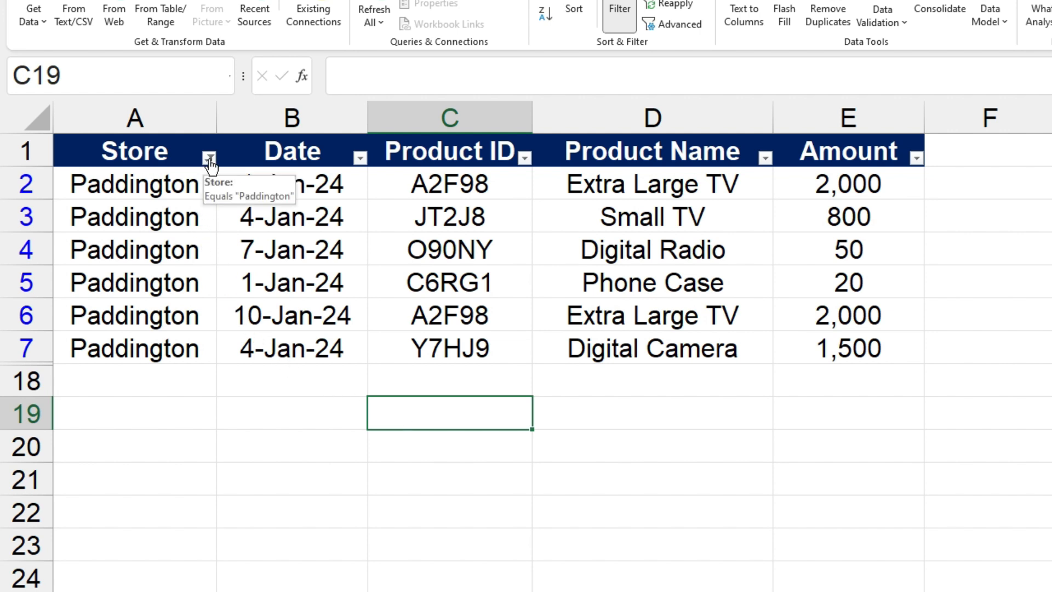
left_click(210, 160)
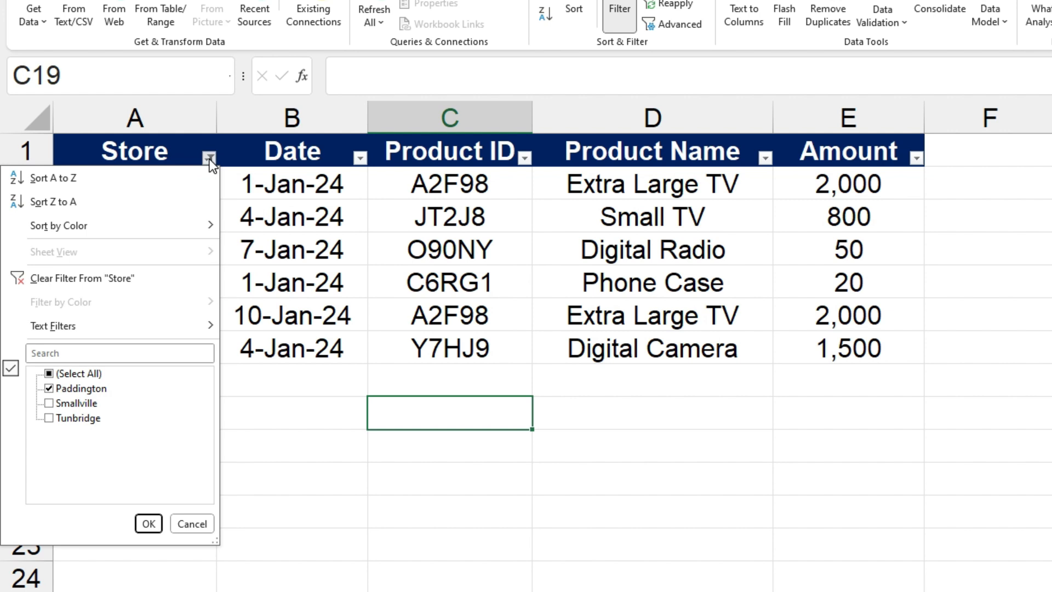
left_click(49, 418)
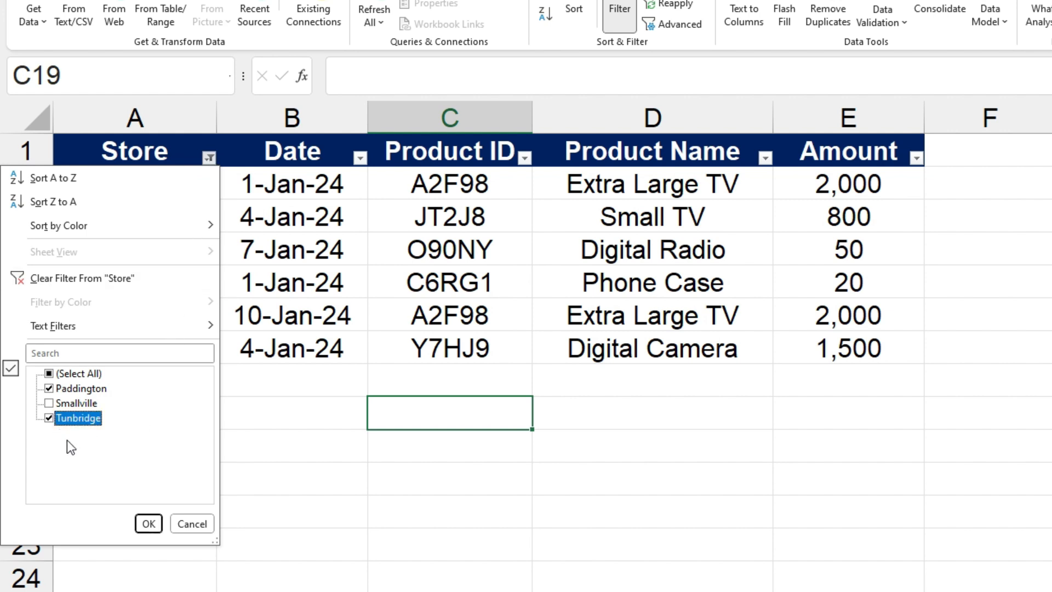
left_click(143, 523)
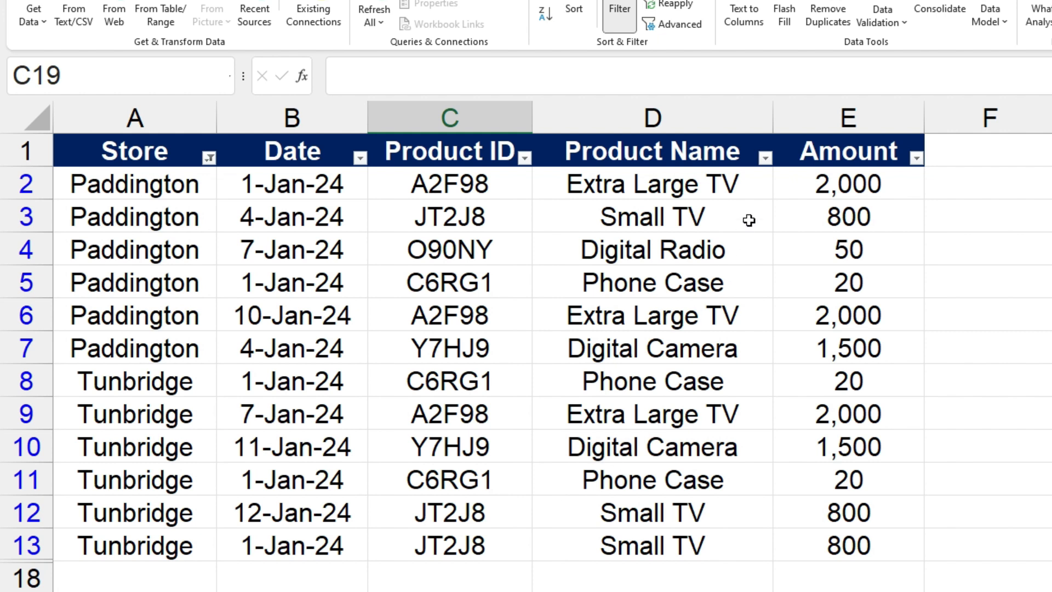
Filter the Product Name column to show only Extra Large TV
left_click(765, 158)
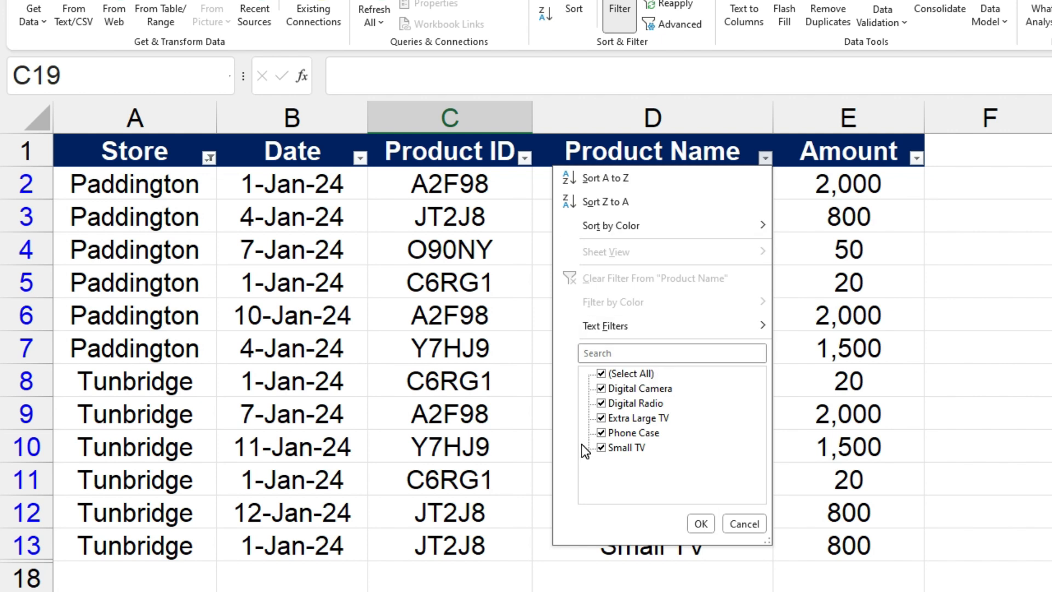
left_click(601, 373)
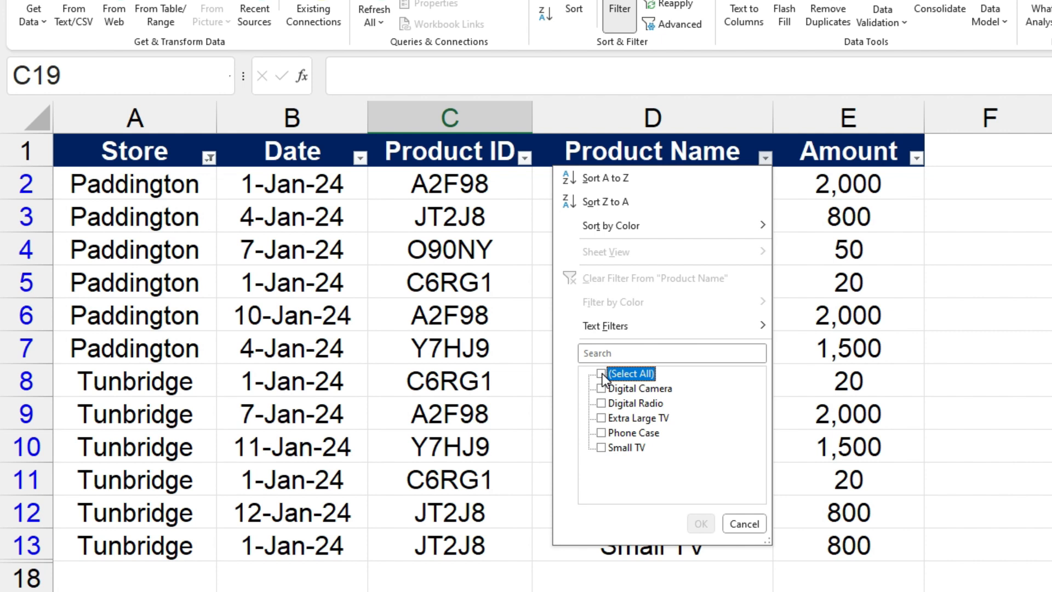
left_click(599, 418)
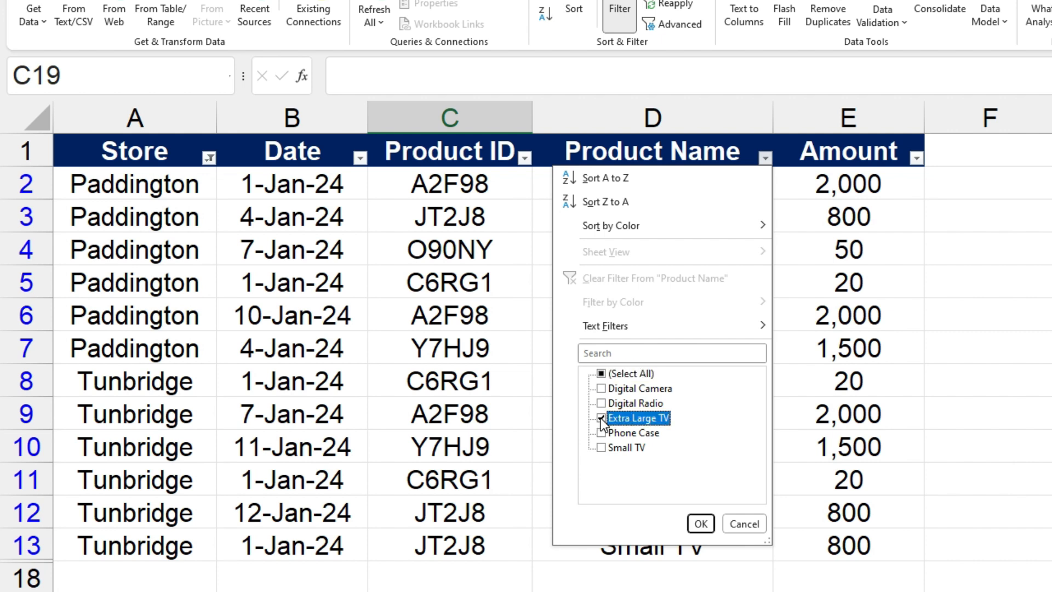
left_click(695, 525)
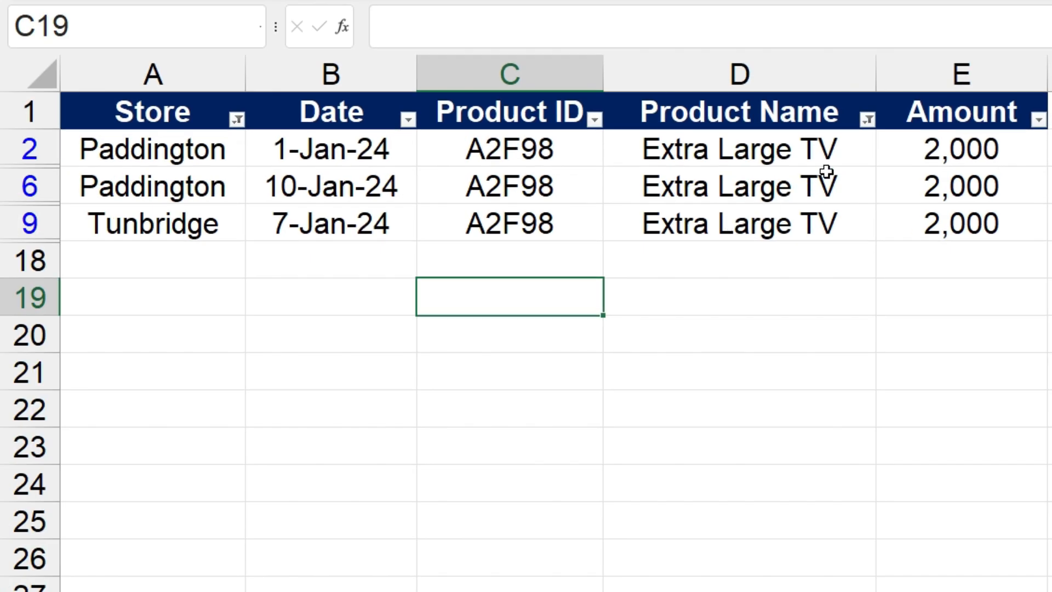
Clear the filters from the Product Name and Store columns
left_click(869, 120)
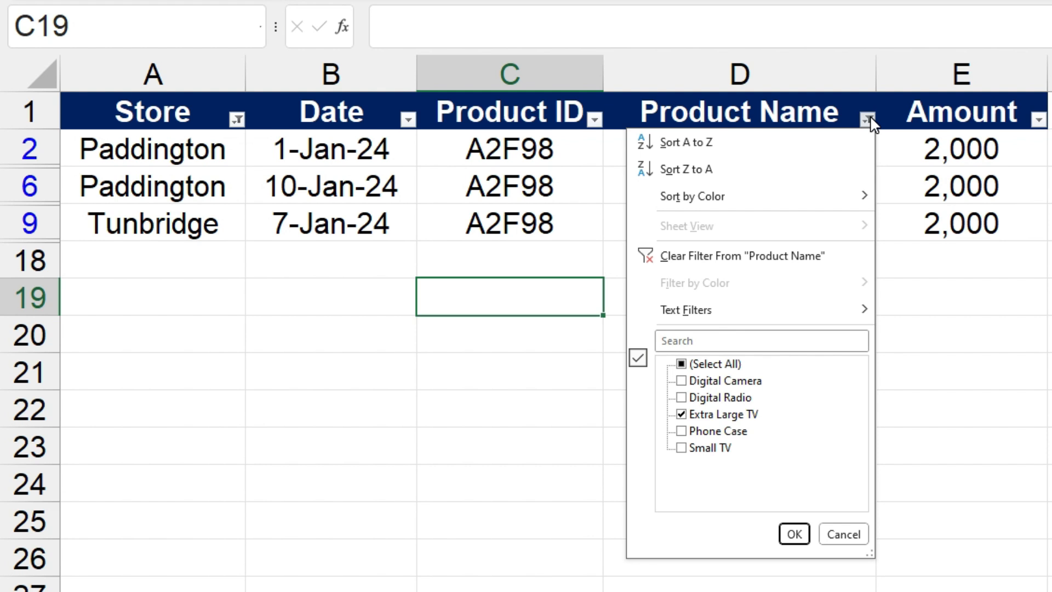
left_click(757, 260)
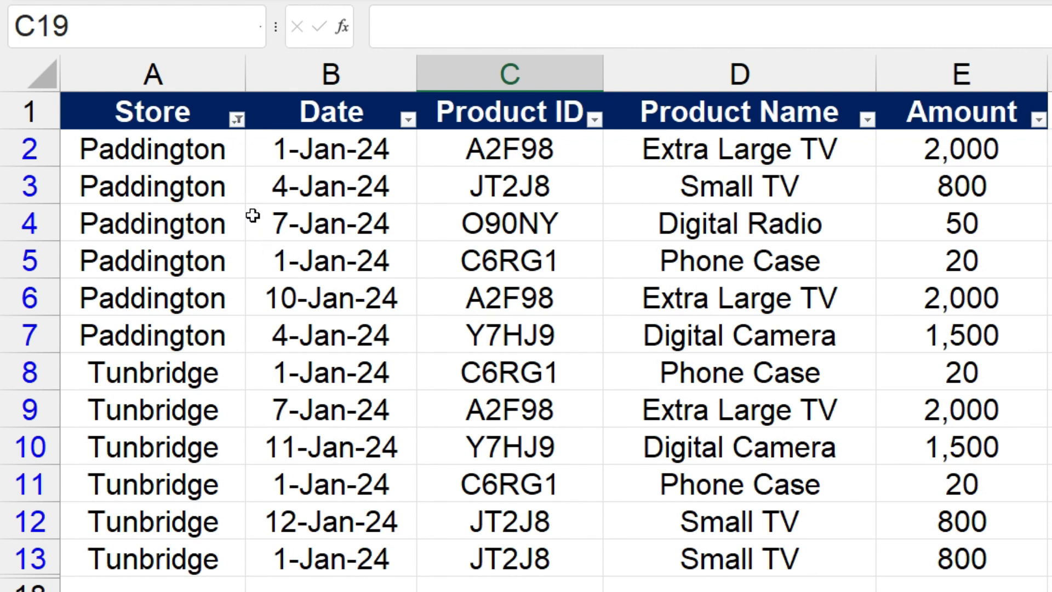
left_click(238, 121)
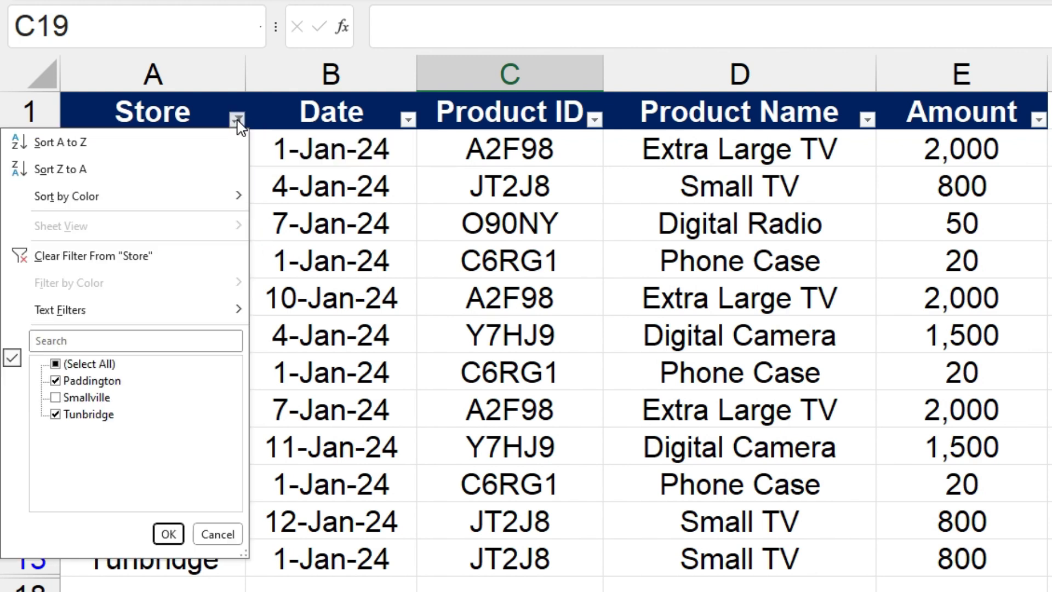
left_click(143, 256)
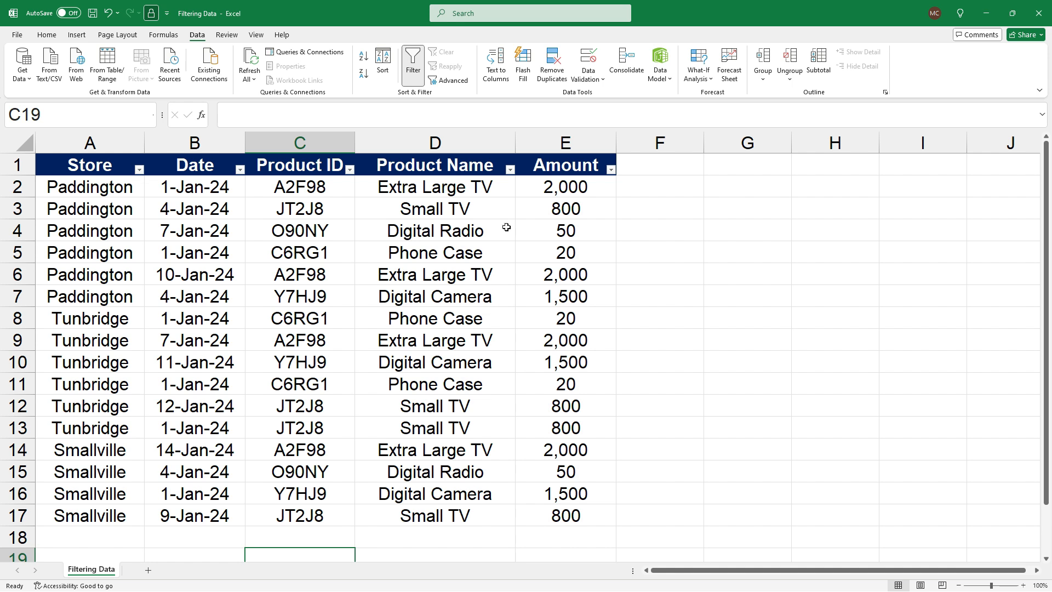
Filter the Product Name column to the products matching the search term "tv"
left_click(511, 170)
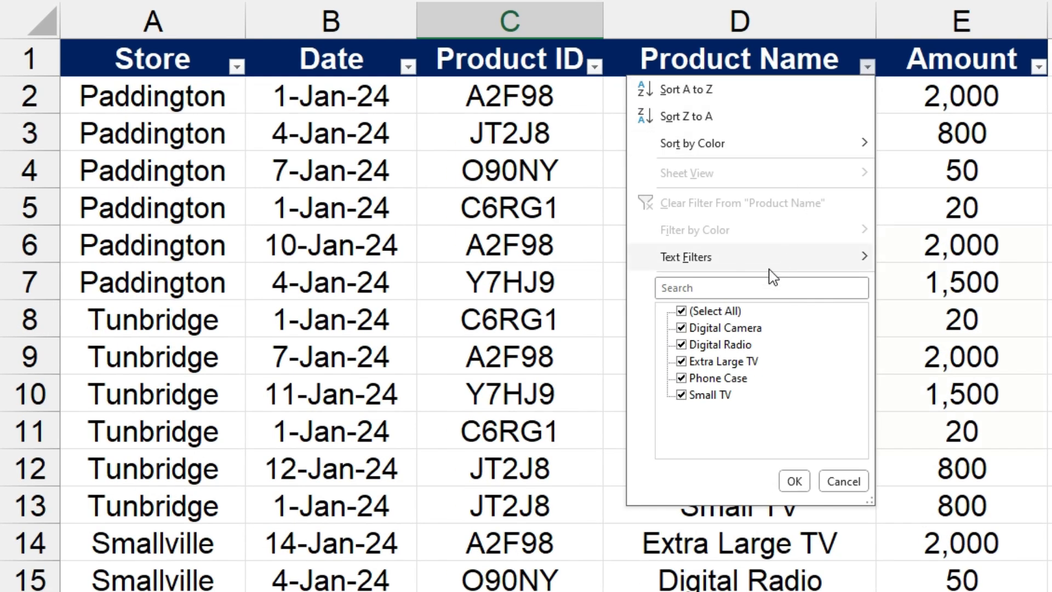
left_click(763, 287)
type("tv")
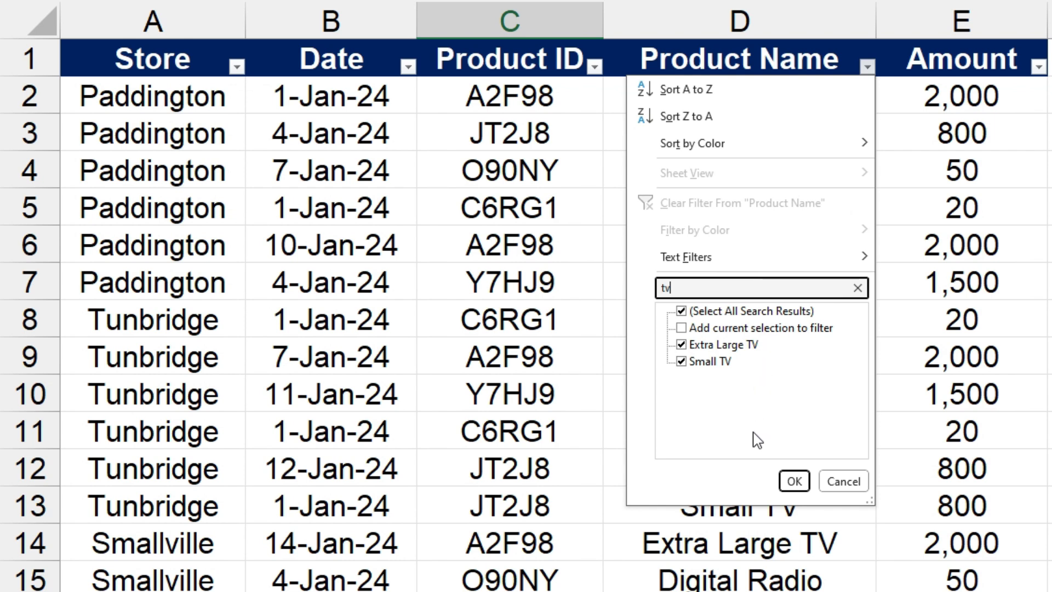
left_click(794, 481)
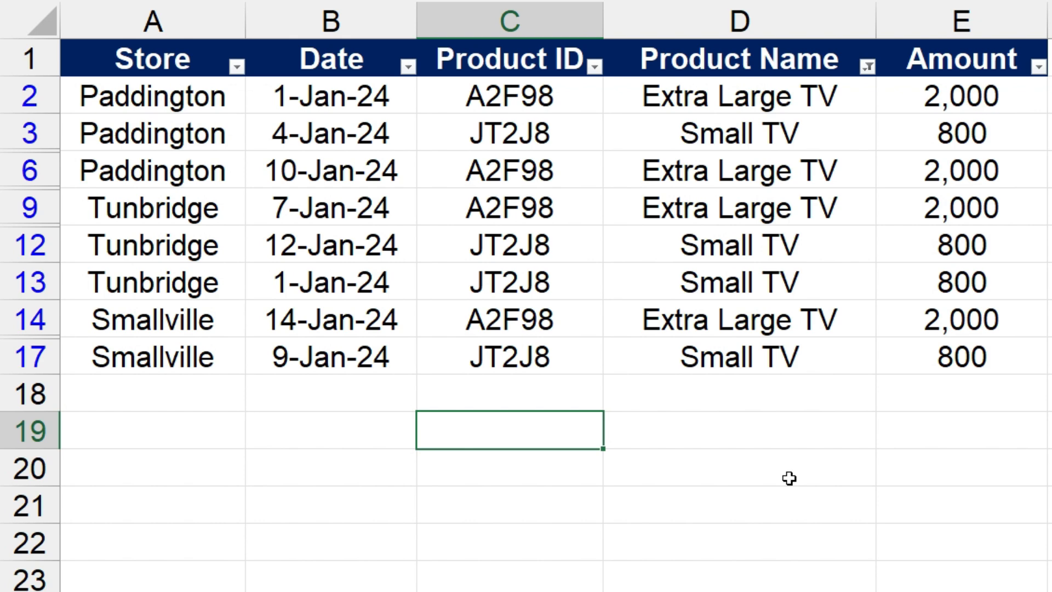
Replace the Product Name filter with a text filter showing only rows that do not contain "tv"
left_click(867, 66)
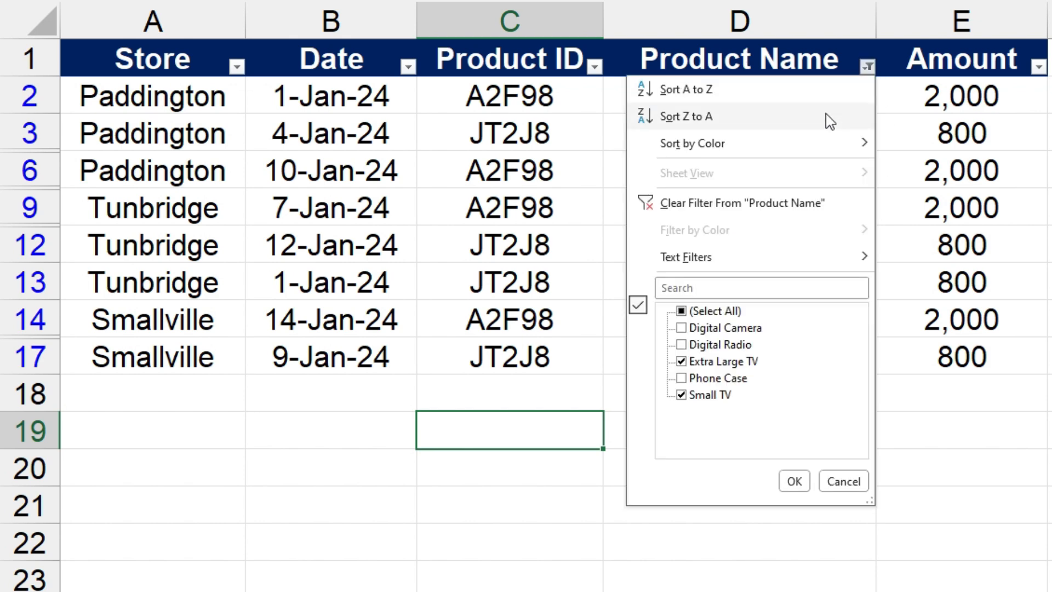
left_click(780, 202)
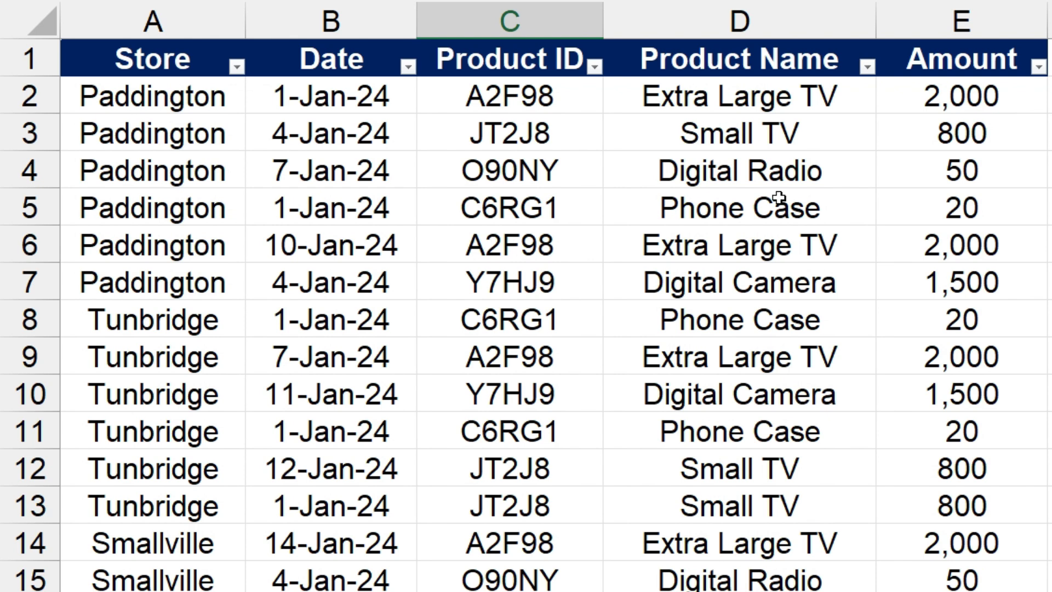
left_click(868, 65)
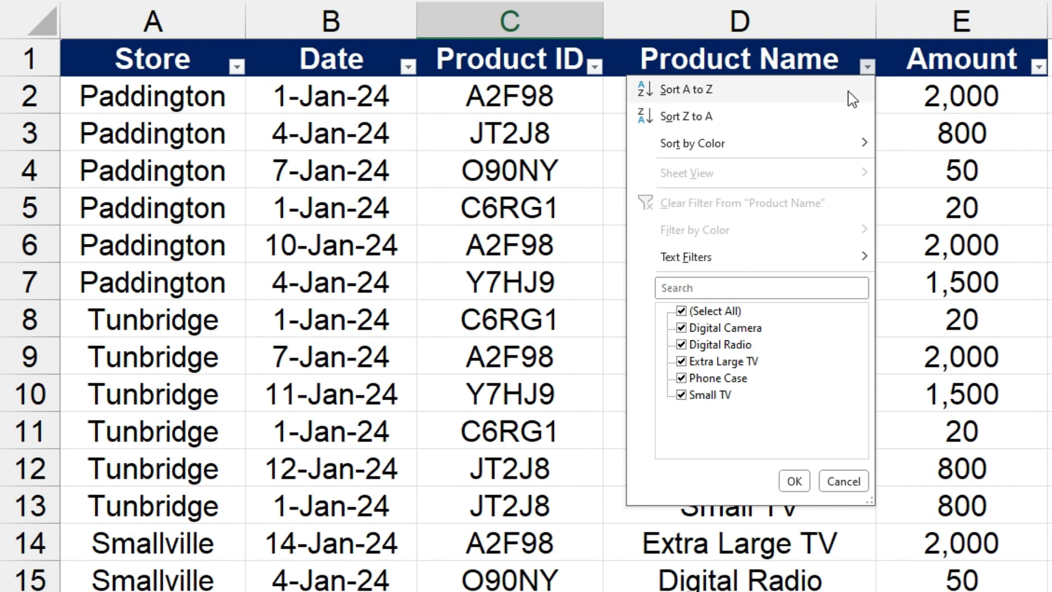
mouse_move(794, 262)
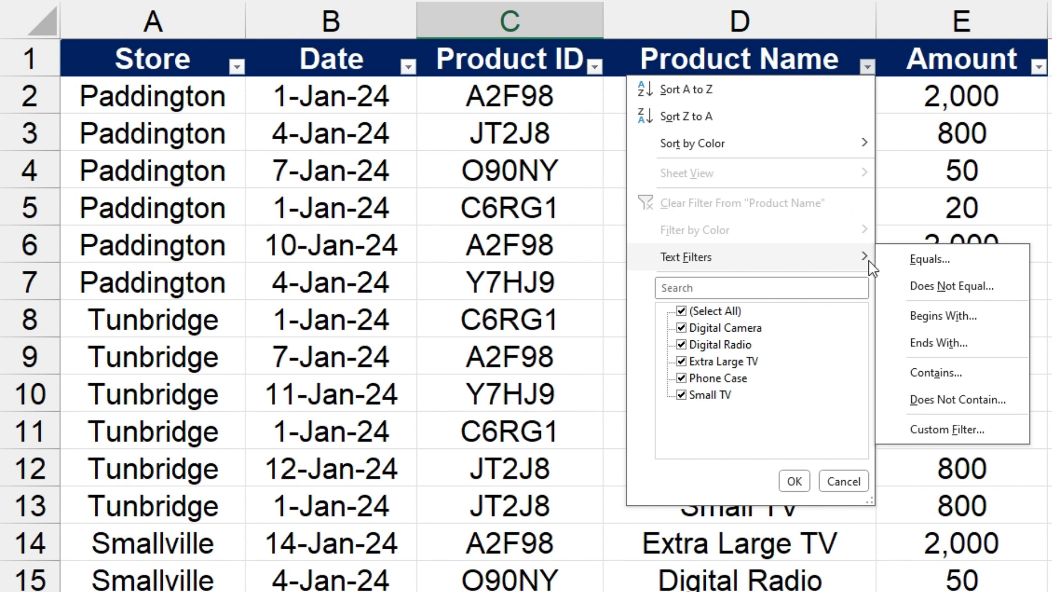
left_click(962, 402)
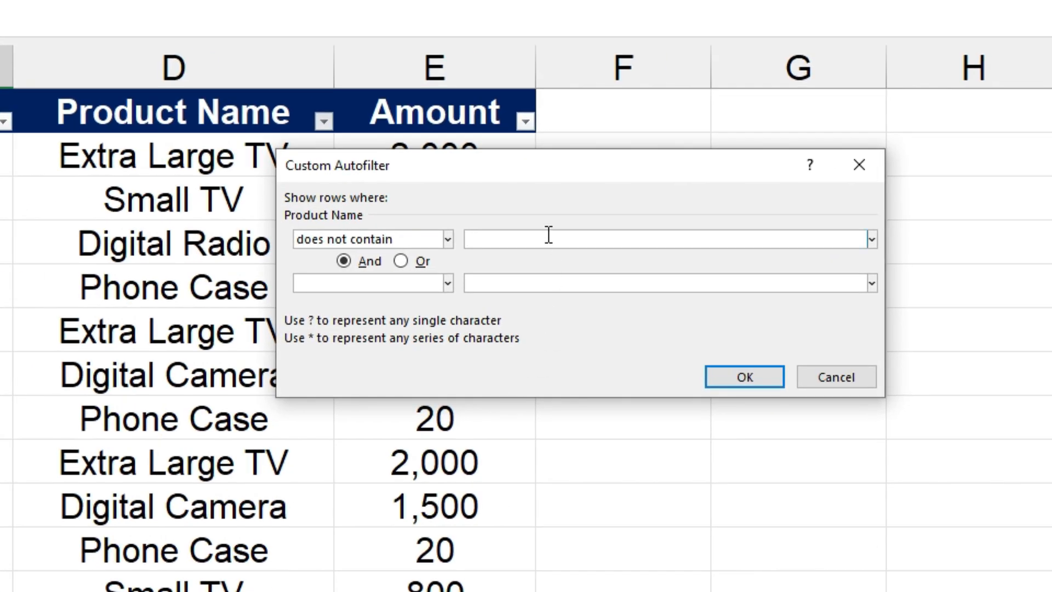
type("tv")
left_click(732, 377)
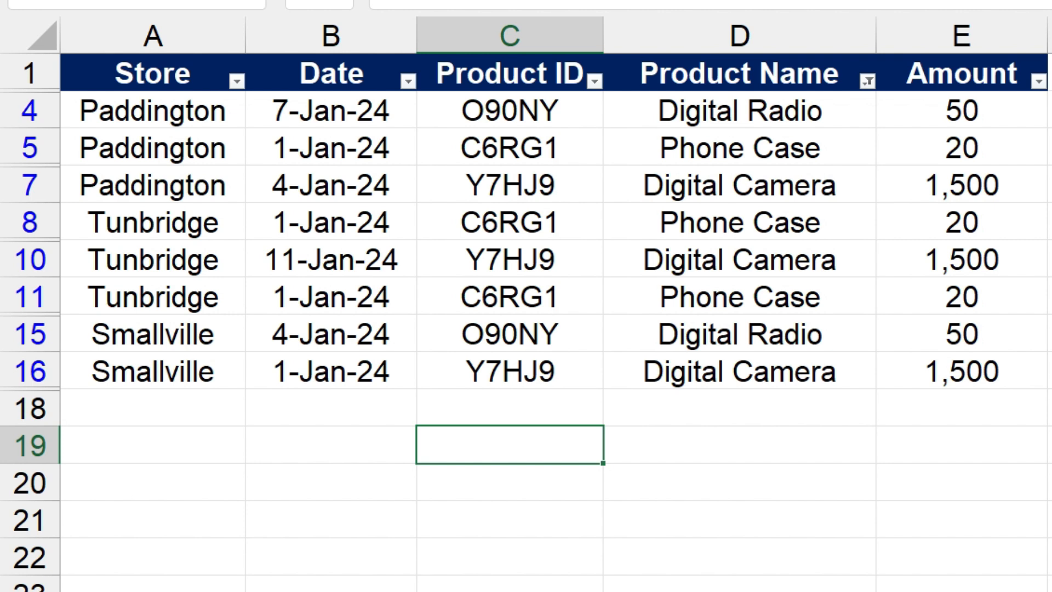
Clear the Product Name filter and filter the Amount column to show only values greater than 1000
left_click(867, 81)
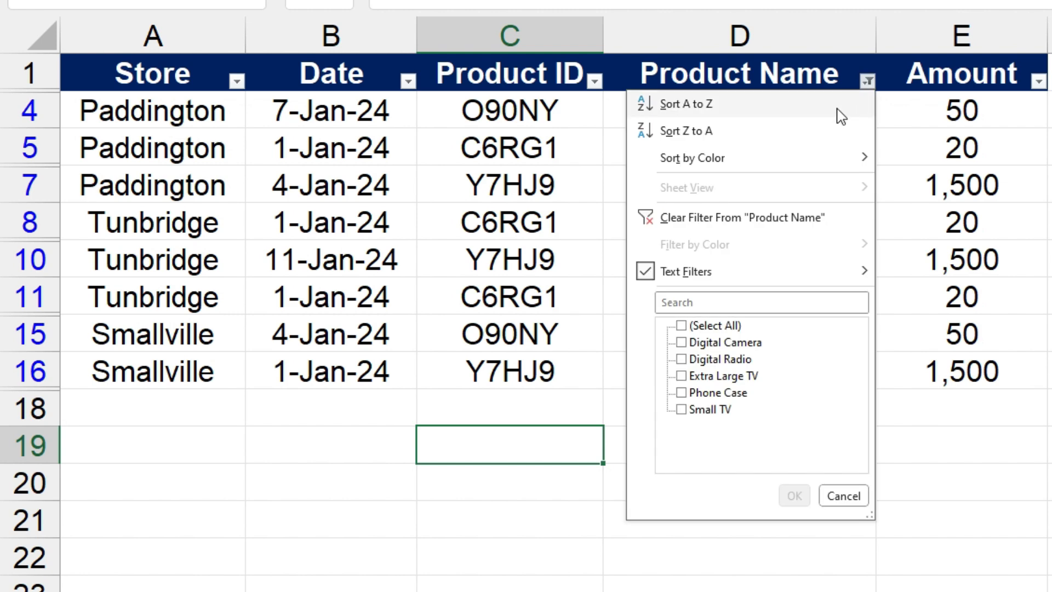
left_click(796, 215)
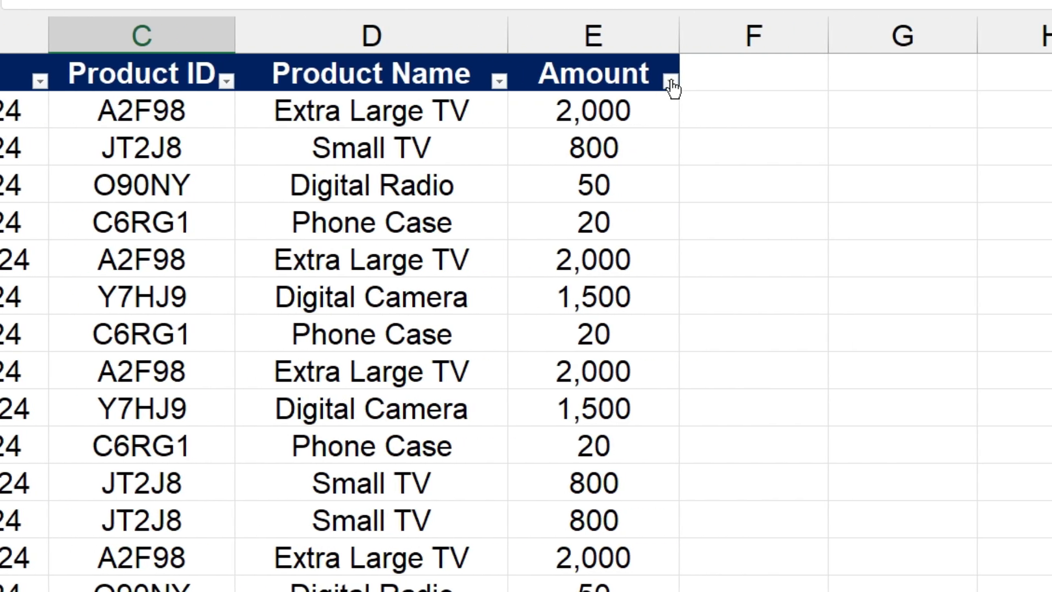
left_click(671, 82)
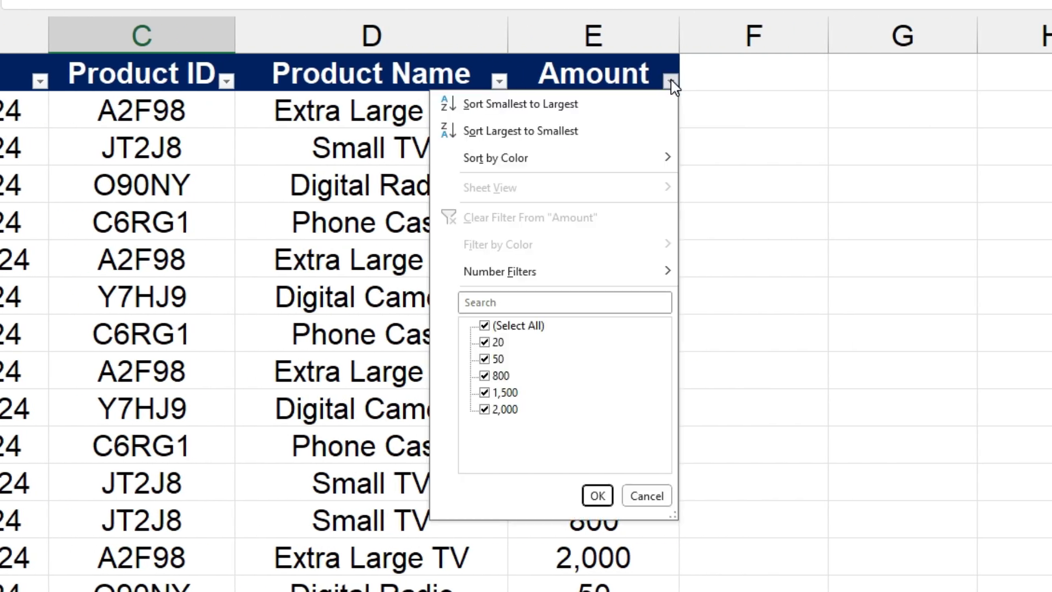
mouse_move(582, 280)
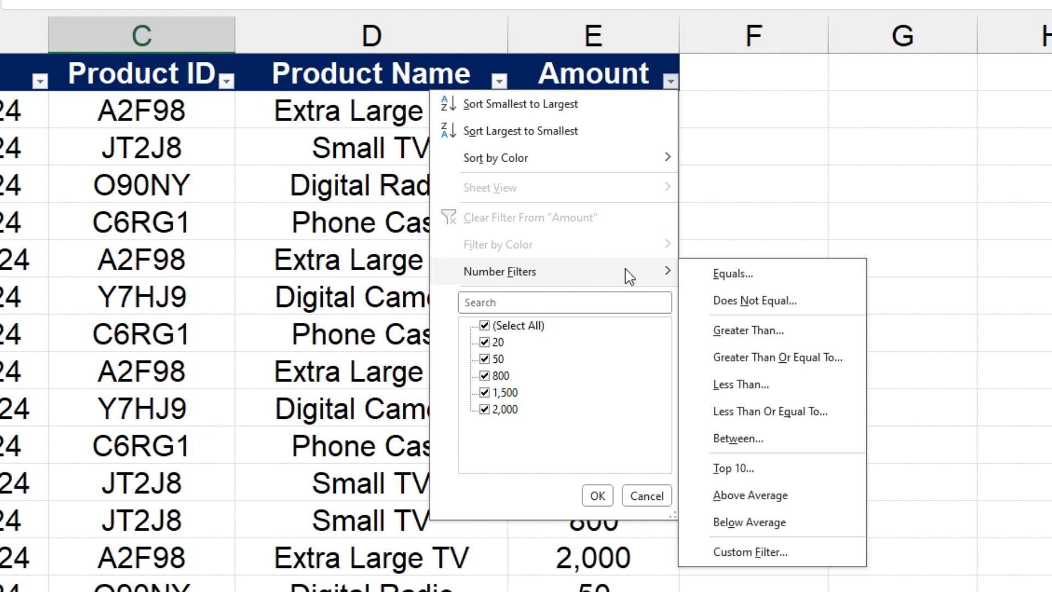
left_click(750, 330)
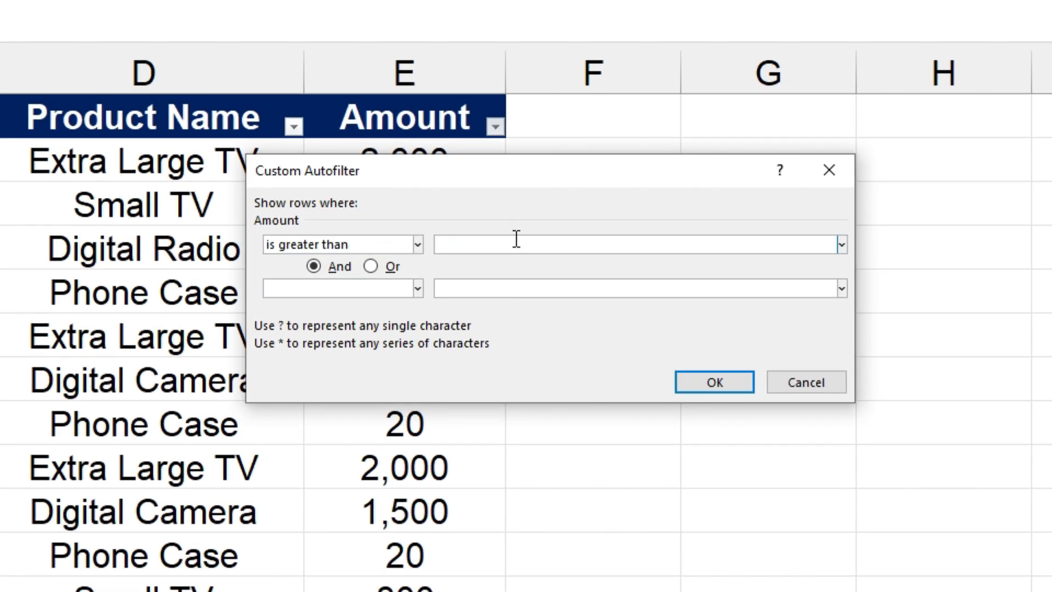
type("1000")
left_click(690, 382)
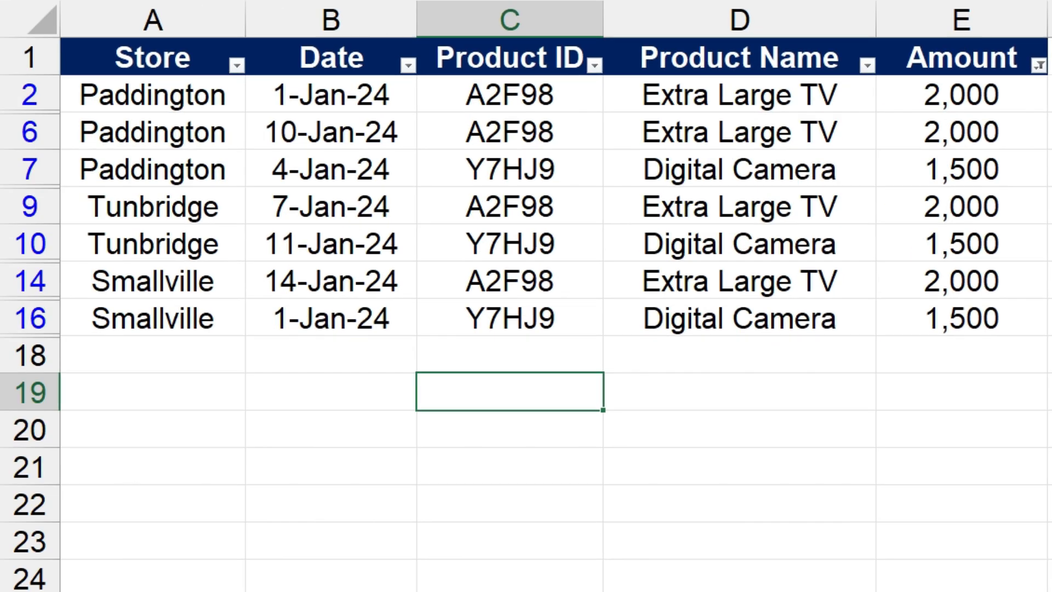
Clear the Amount filter and filter the Date column to dates from 3-jan24 to 10-jan-24, both inclusive
left_click(1038, 65)
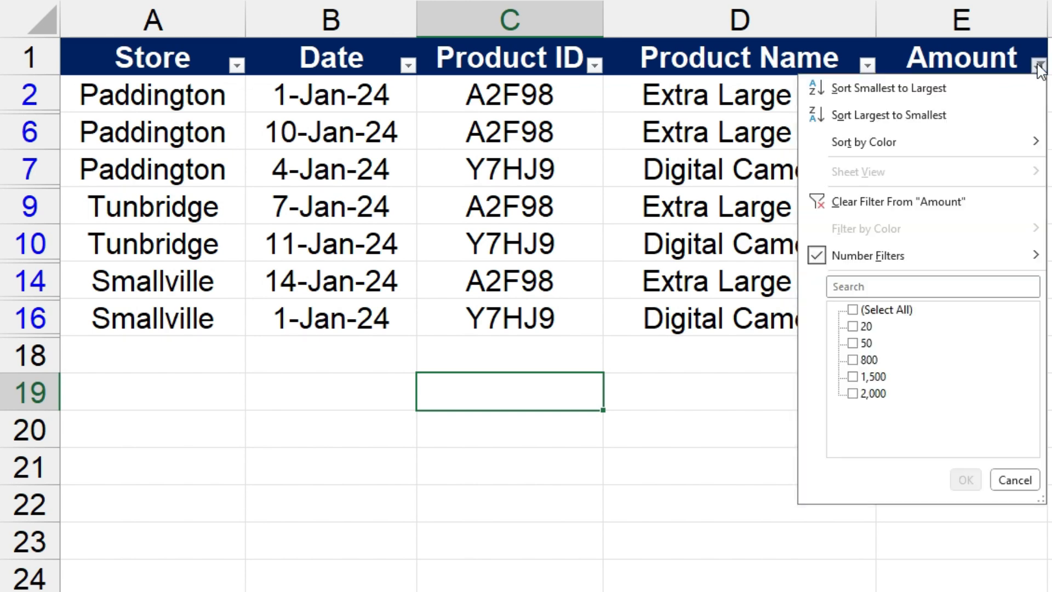
left_click(893, 203)
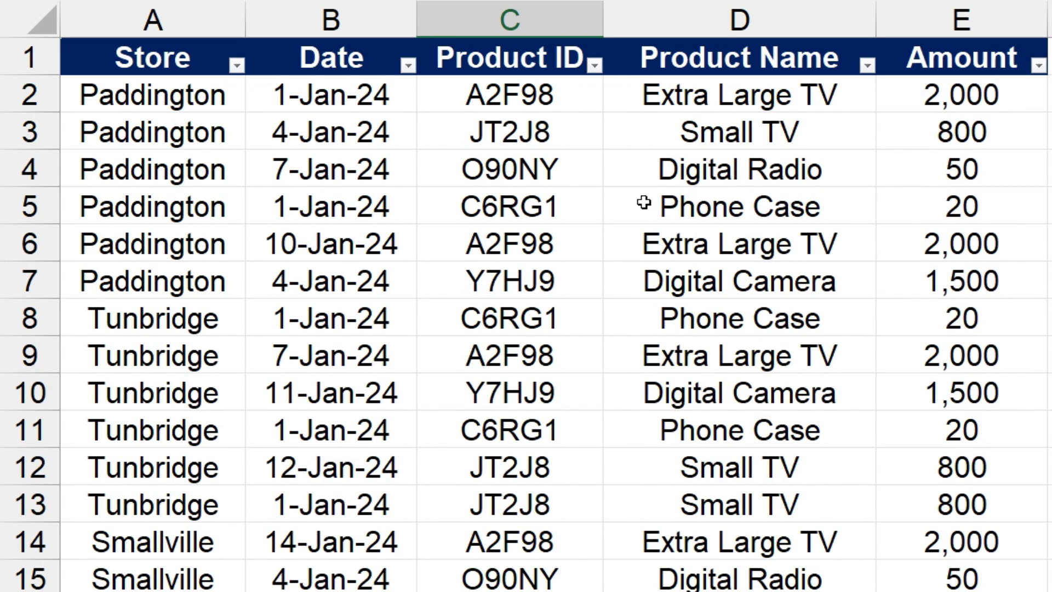
left_click(409, 65)
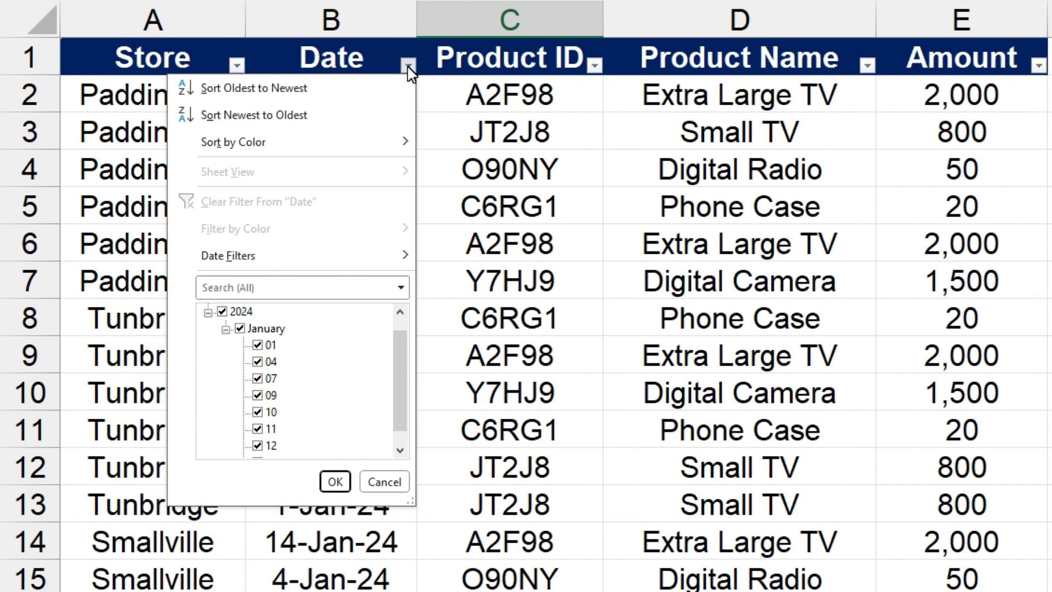
mouse_move(383, 262)
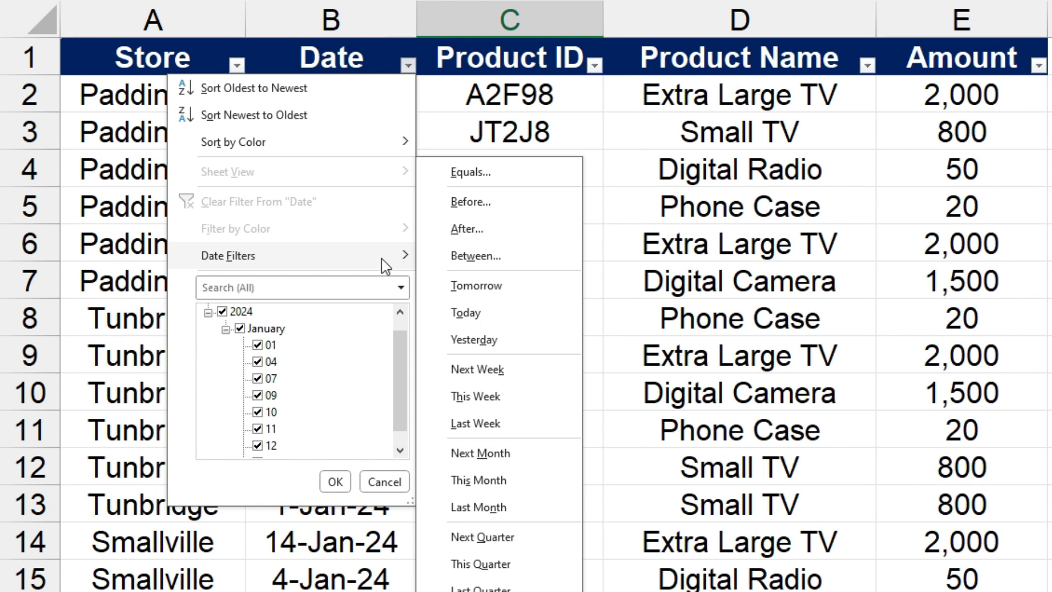
left_click(530, 261)
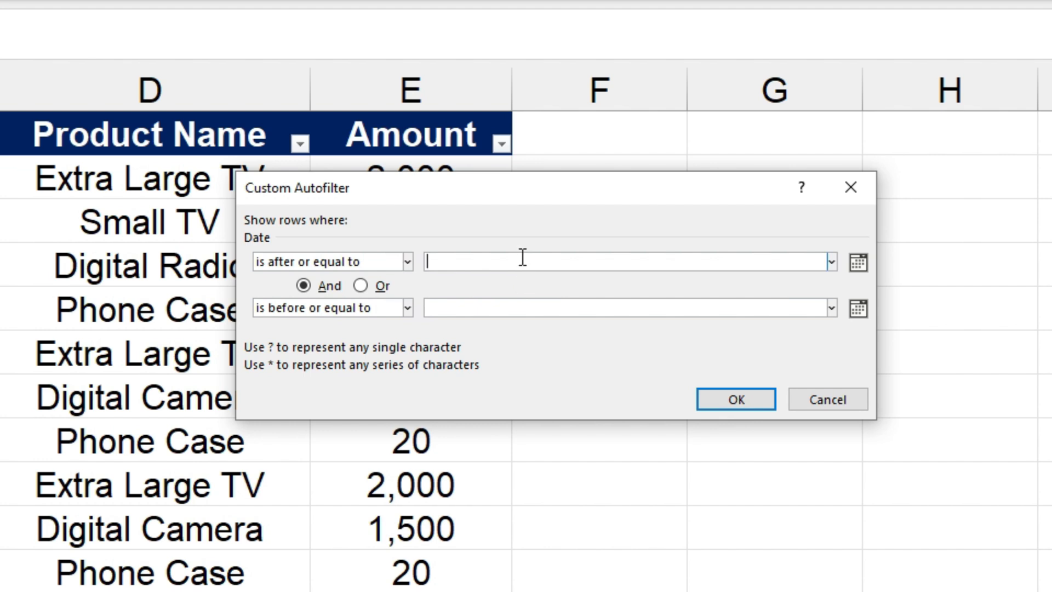
type("3-jan24")
left_click(515, 307)
type("10-jan-2")
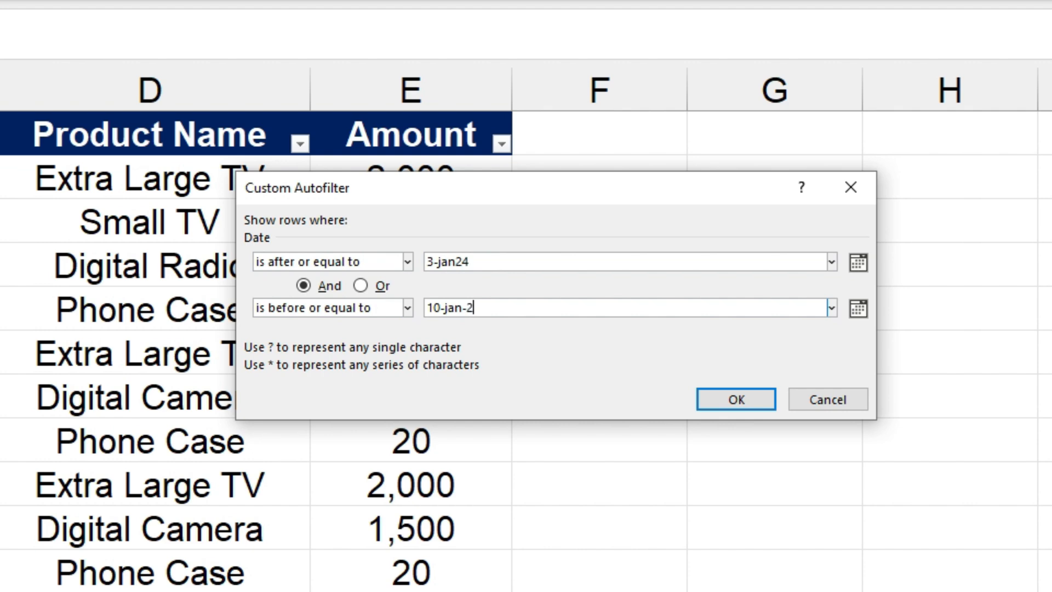
type("4")
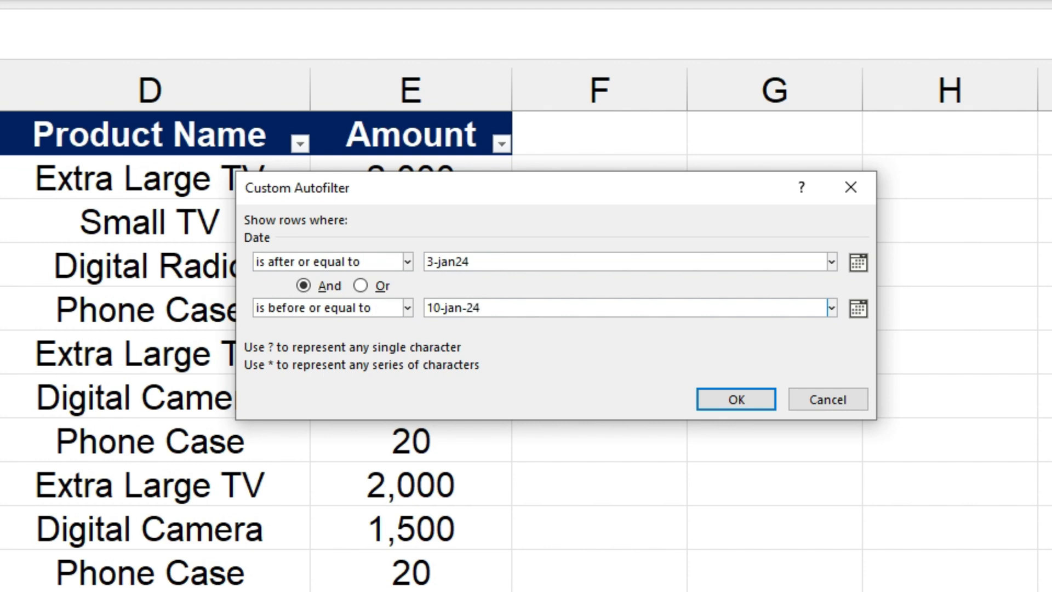
left_click(735, 399)
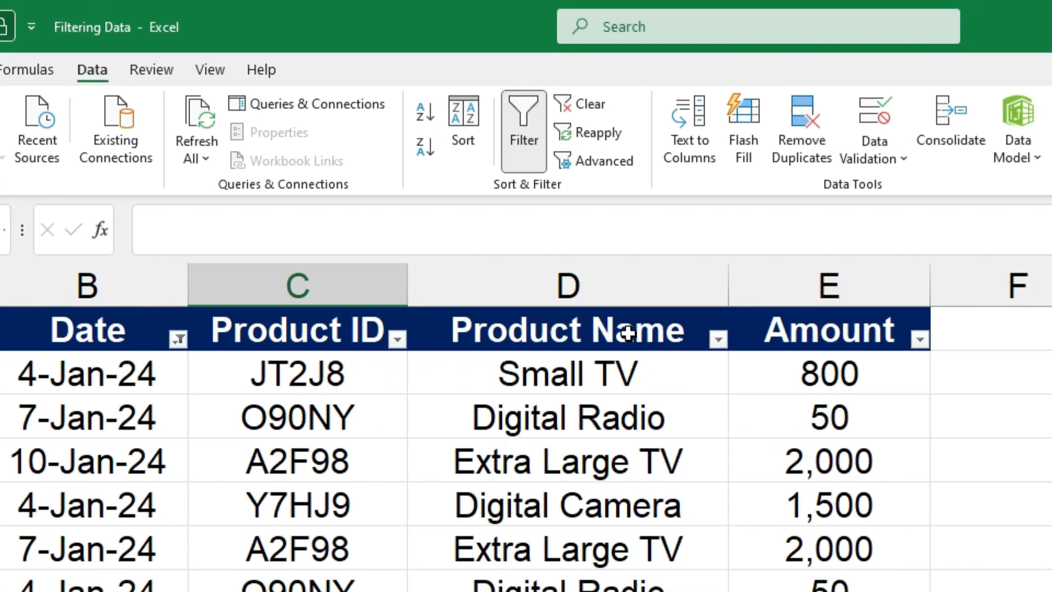
Clear all filters from the sales table at once, keeping filtering enabled
left_click(592, 100)
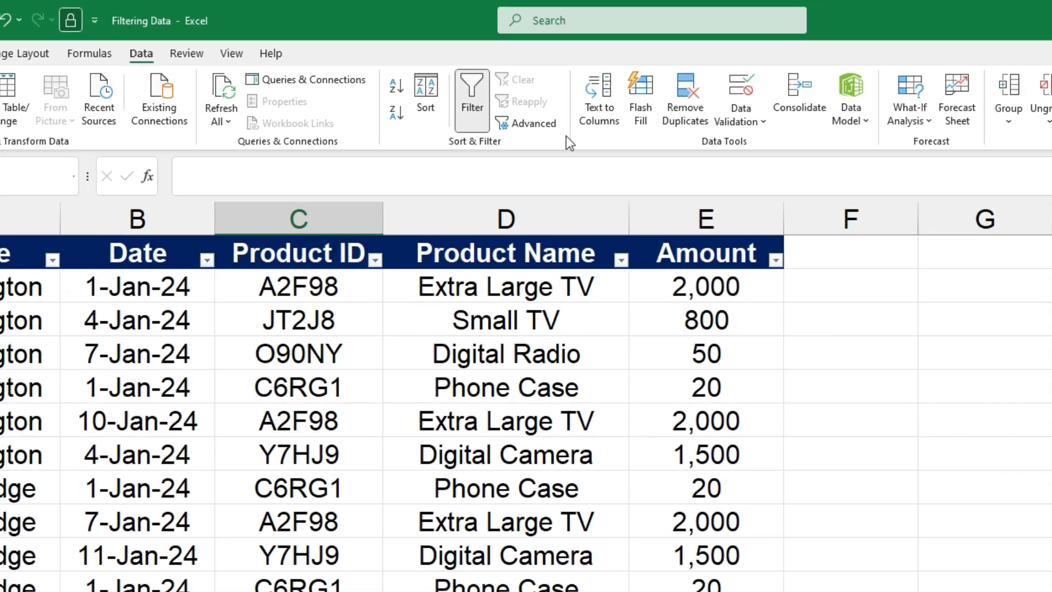